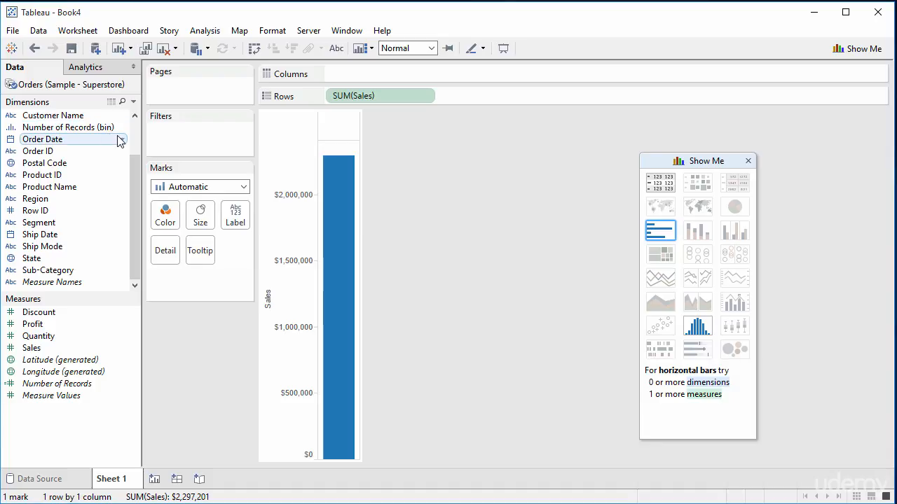
Add Order Date to the sheet to chart sales by year as a line, and inspect the yearly points.
right_click(119, 138)
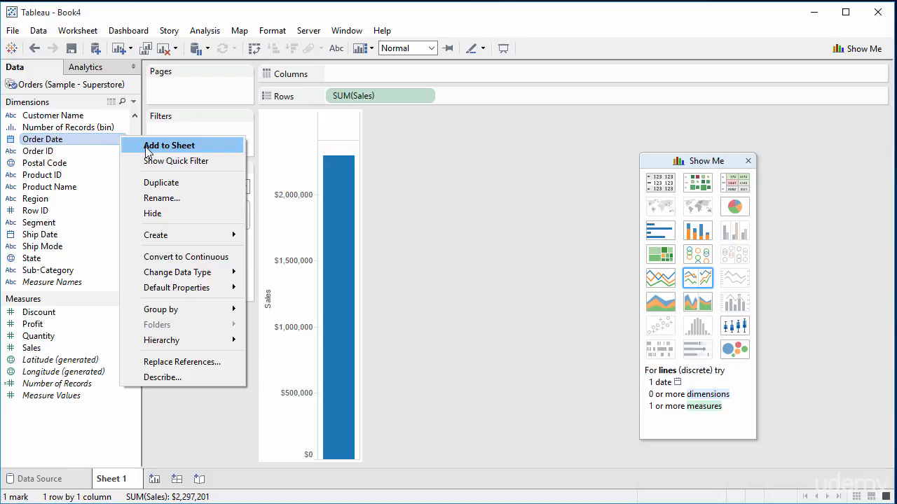
click(146, 147)
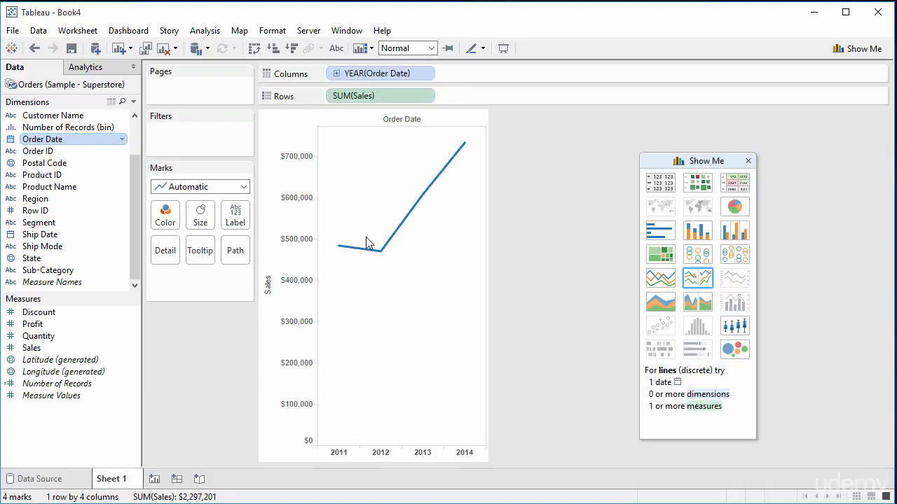
mouse_move(383, 249)
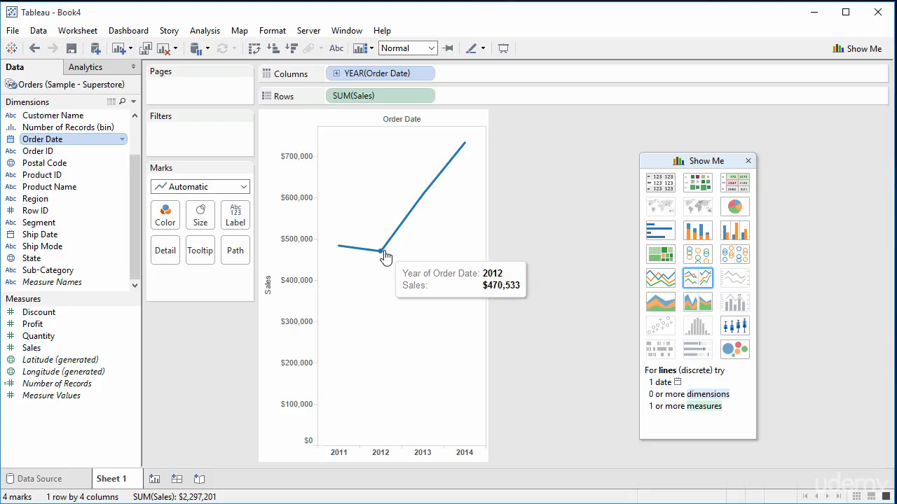
mouse_move(407, 214)
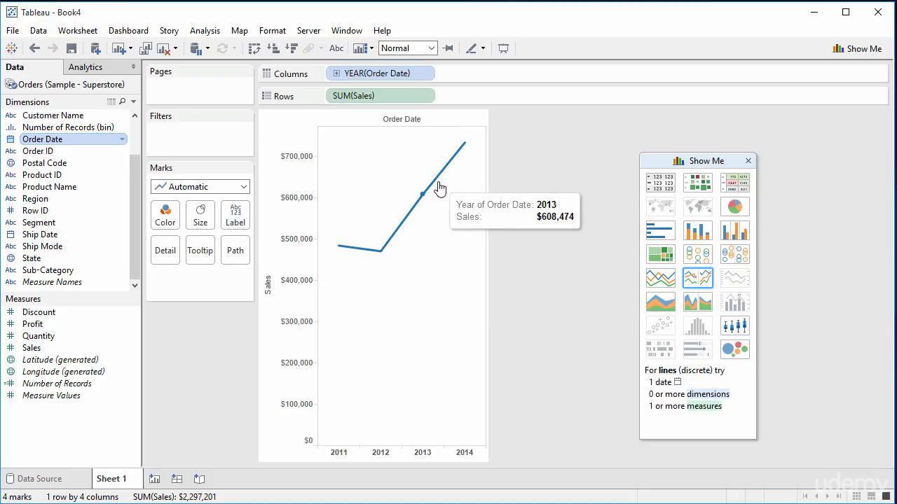
Change the Order Date pill's date level to Month.
mouse_move(340, 459)
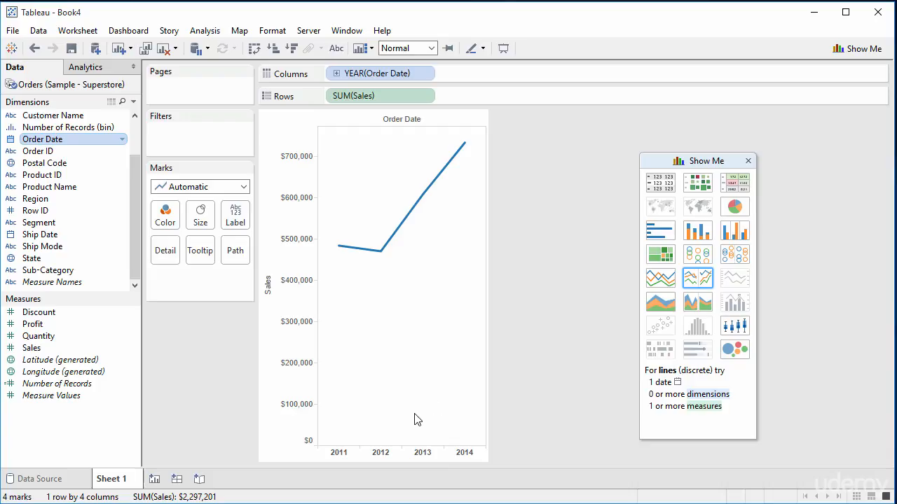
click(425, 74)
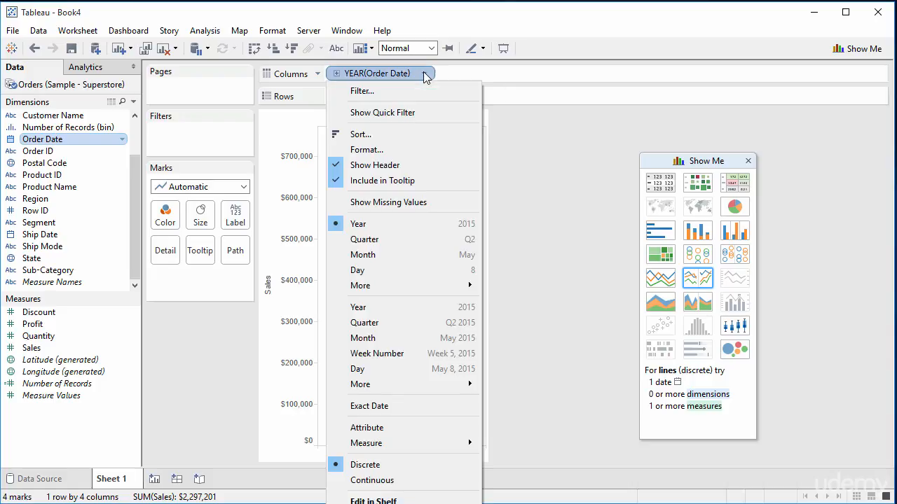
click(399, 256)
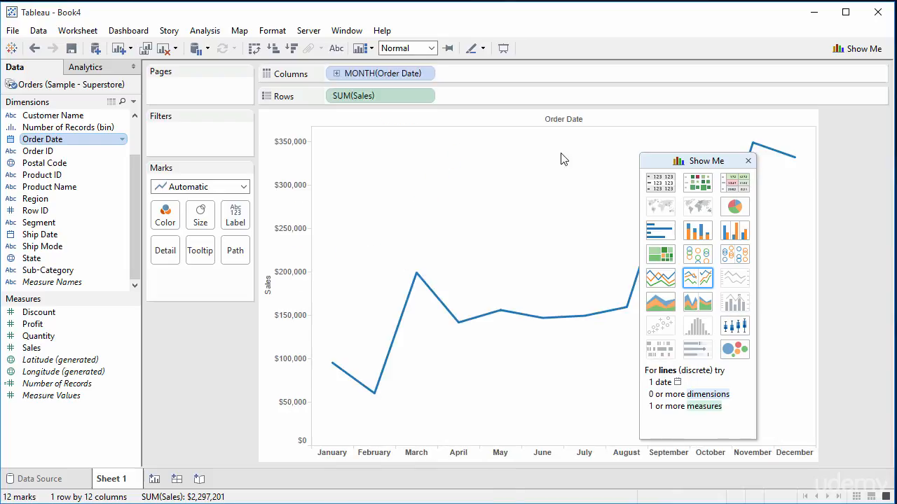
Move the Show Me panel aside and switch the Order Date pill back to Year.
drag(696, 161, 892, 204)
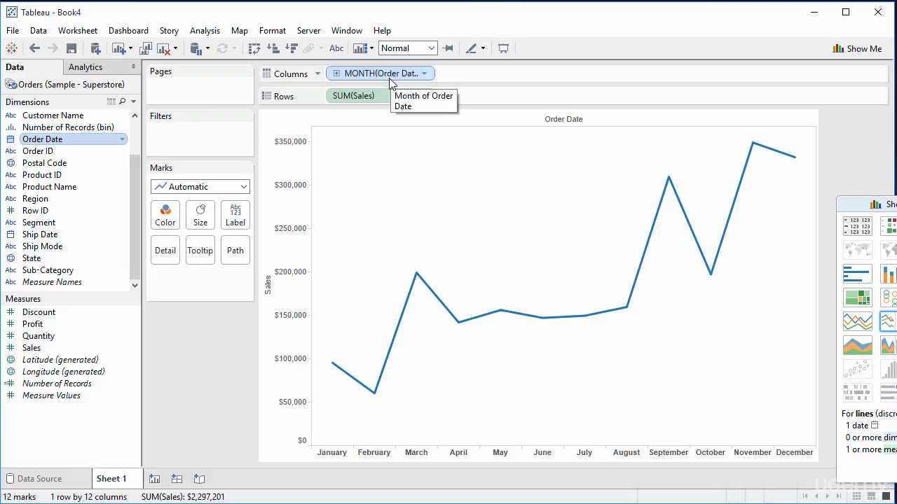
click(425, 74)
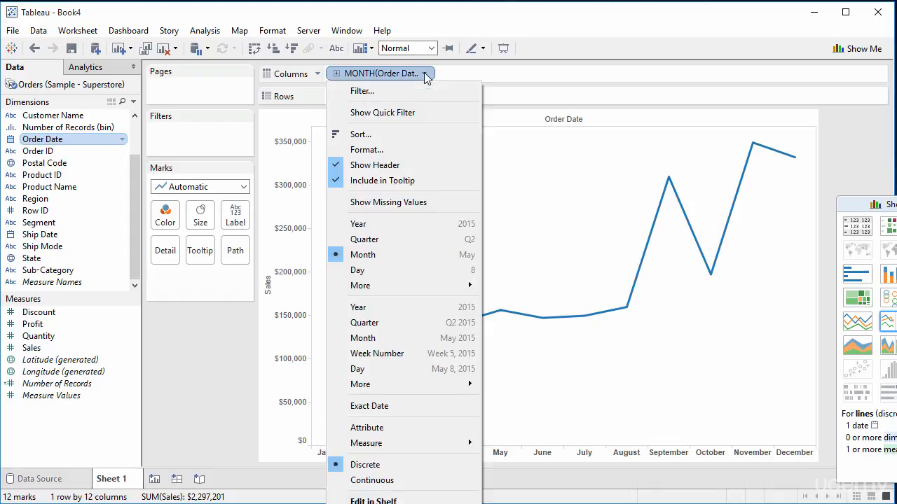
click(367, 225)
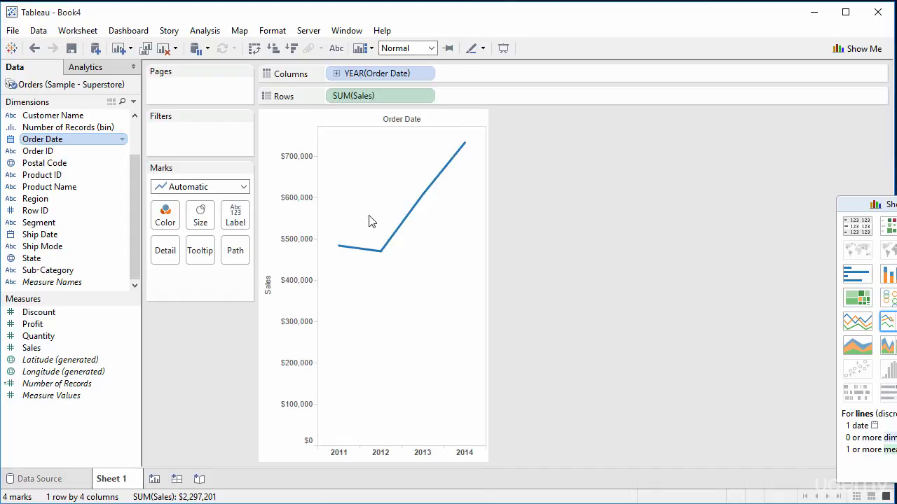
Drill down the year into quarters and then into months.
click(337, 75)
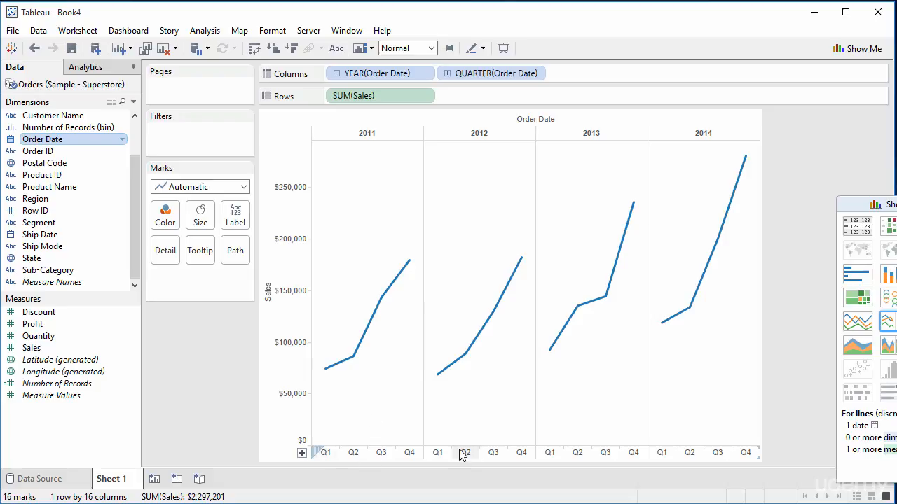
click(302, 453)
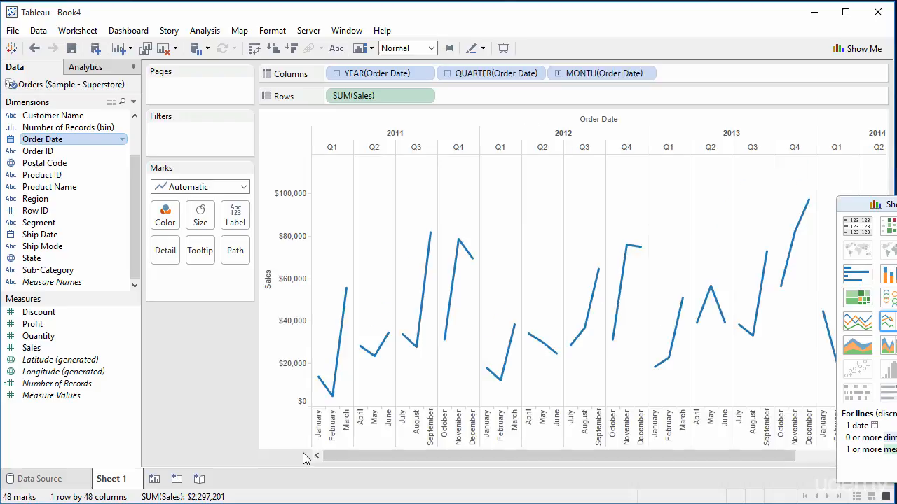
Examine the year, quarter and month date pills and the monthly sales points.
click(377, 76)
click(478, 76)
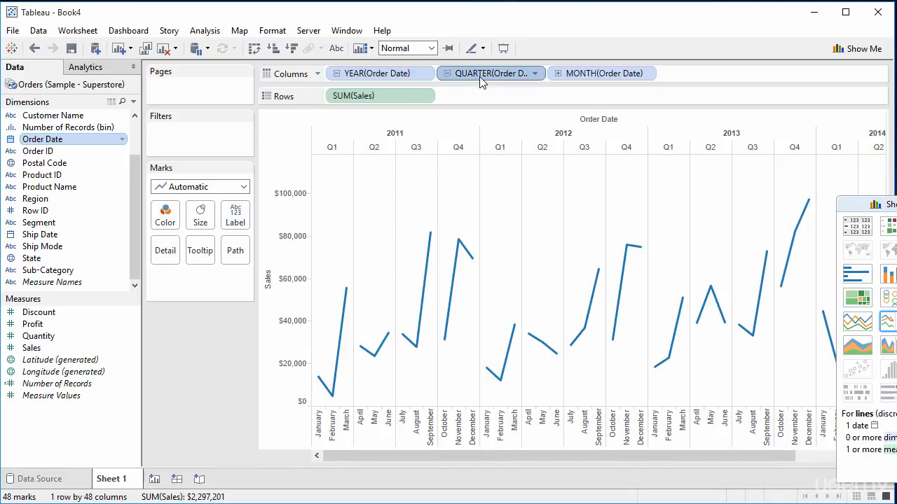
click(576, 74)
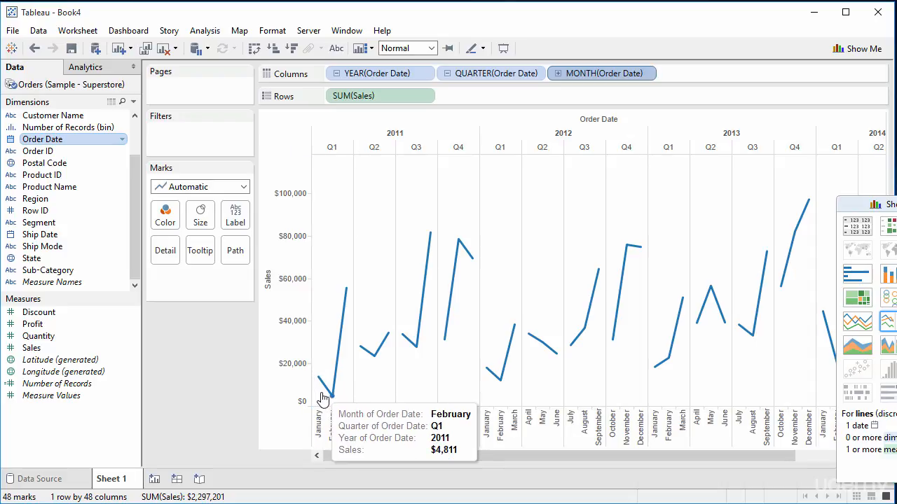
mouse_move(346, 294)
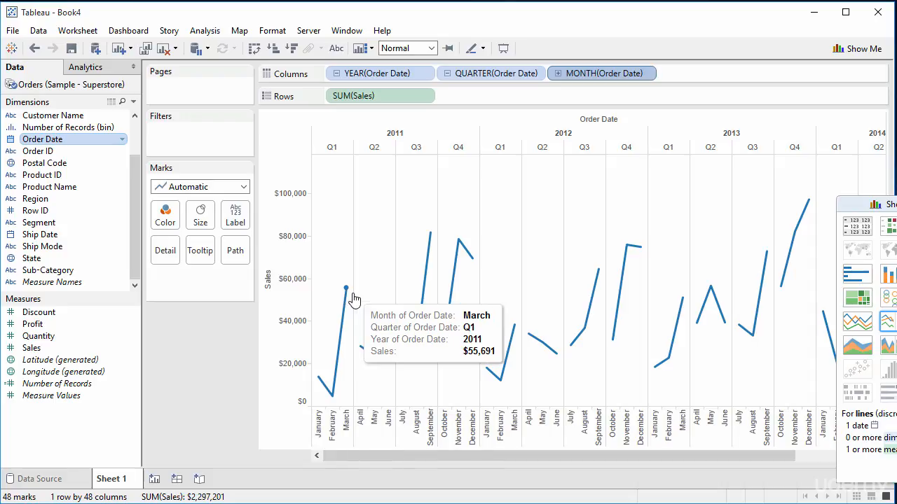
mouse_move(360, 352)
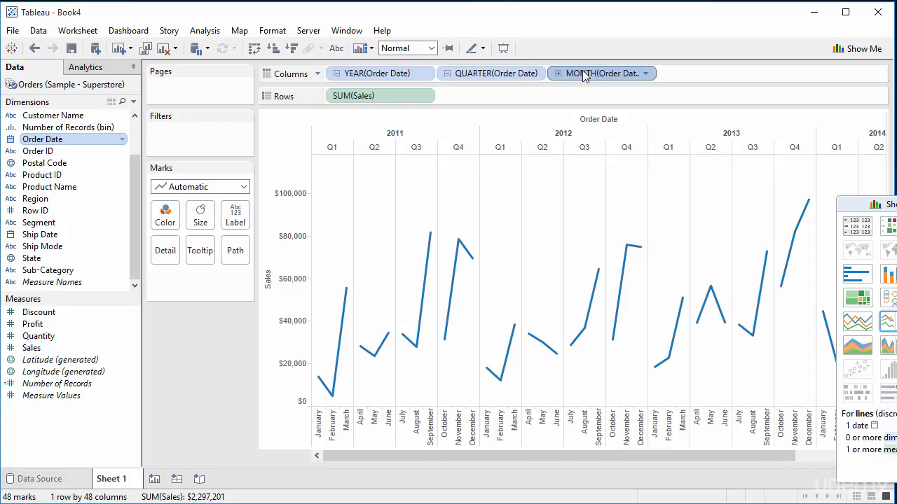
Remove the QUARTER(Order Date) pill from Columns.
click(493, 79)
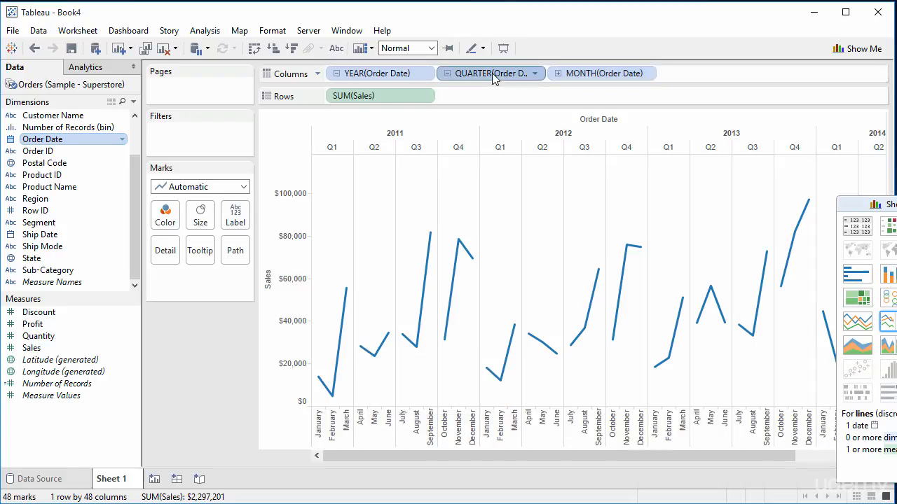
right_click(492, 78)
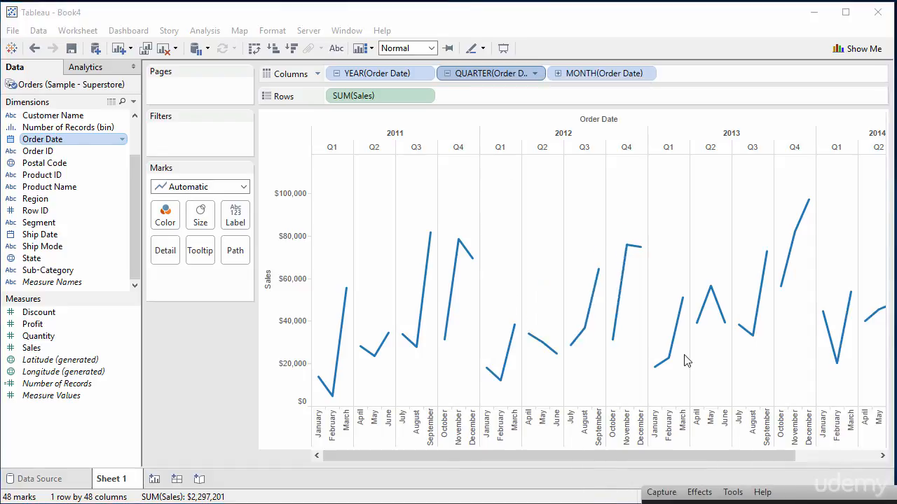
click(504, 73)
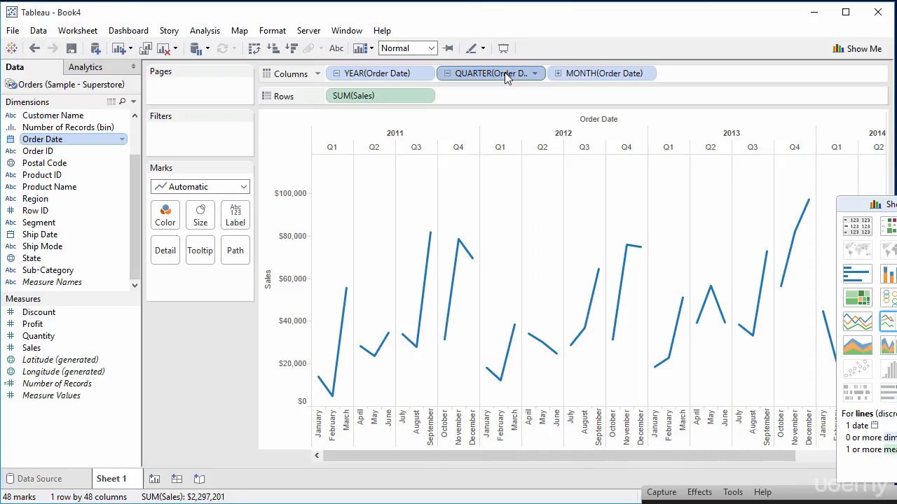
key(Delete)
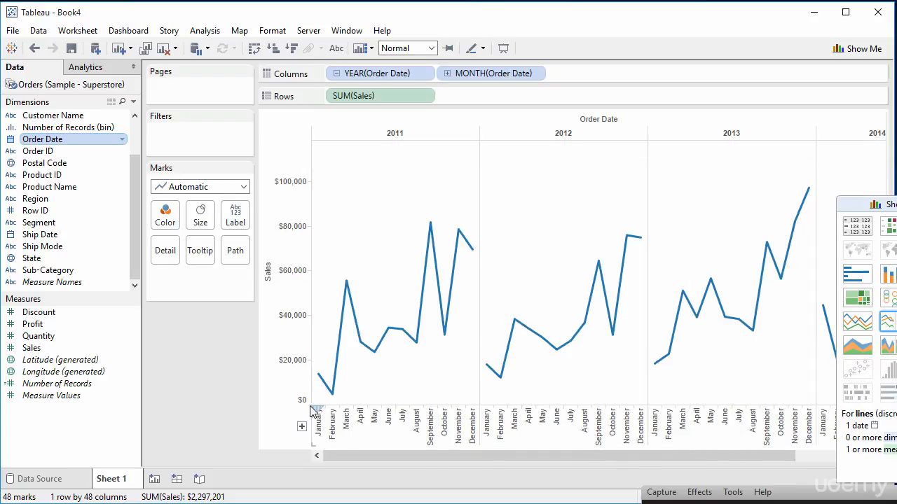
Inspect the monthly sales points across the years.
mouse_move(333, 396)
mouse_move(404, 332)
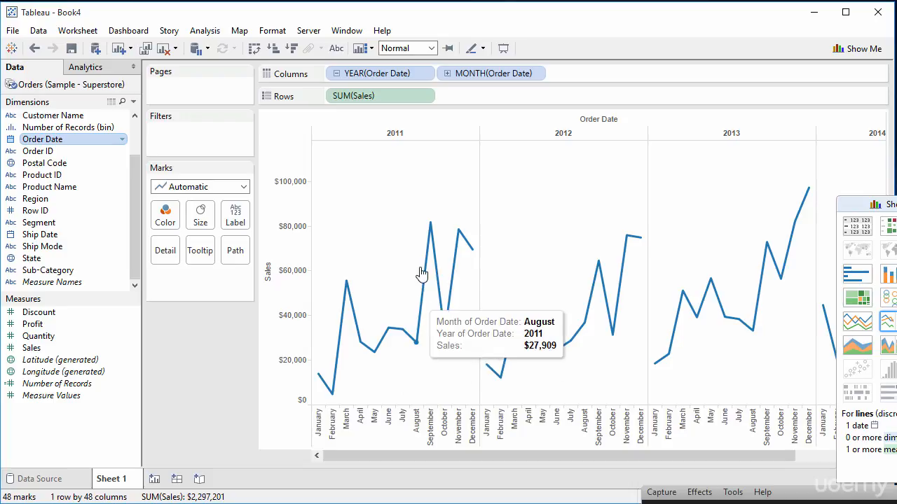
mouse_move(448, 329)
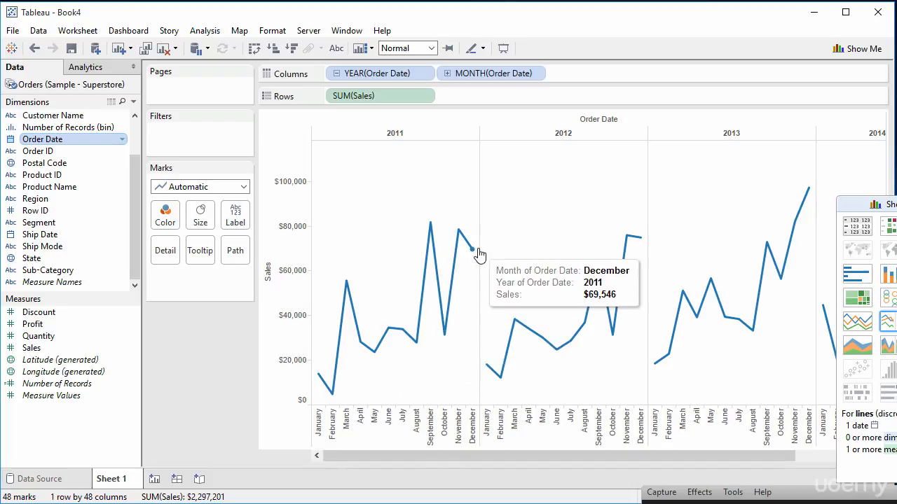
mouse_move(469, 243)
mouse_move(498, 381)
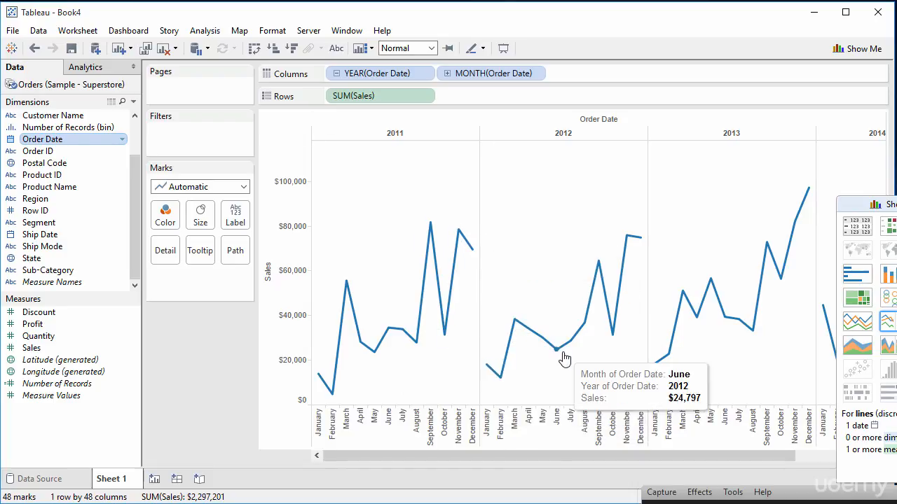
mouse_move(614, 320)
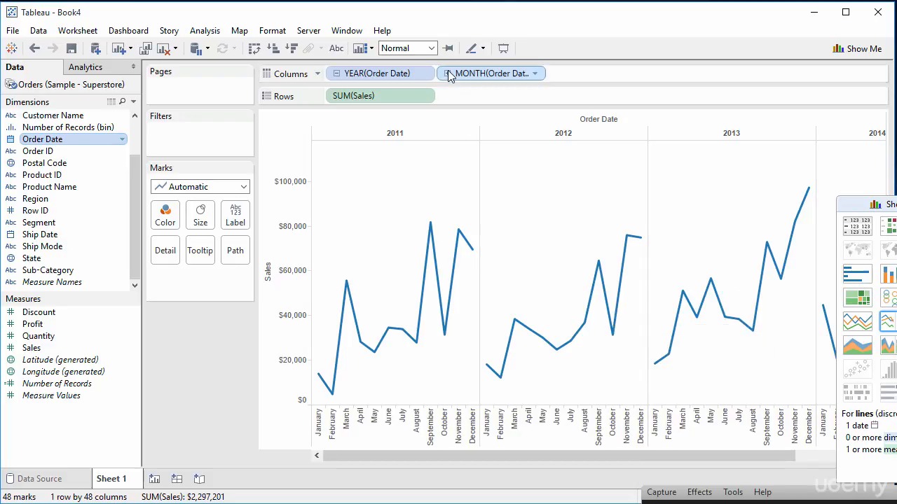
Remove the month pill and drill down again from year to quarter to month.
drag(454, 77, 452, 94)
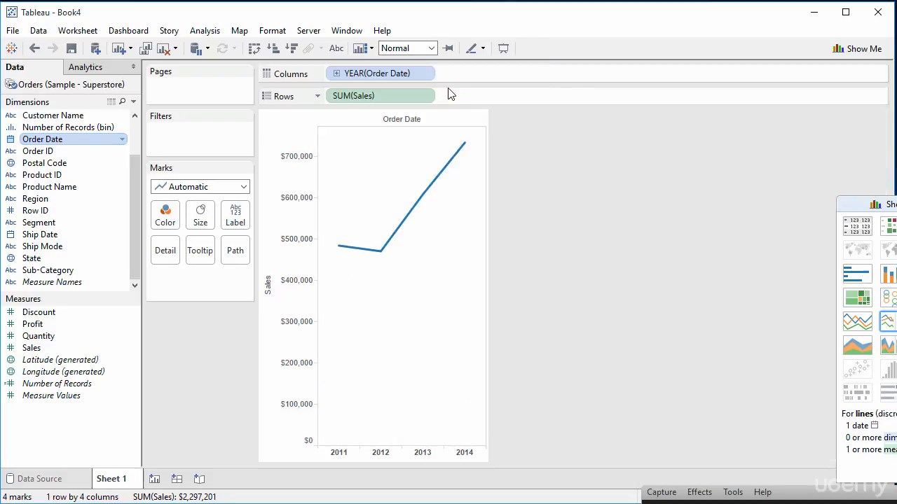
click(306, 453)
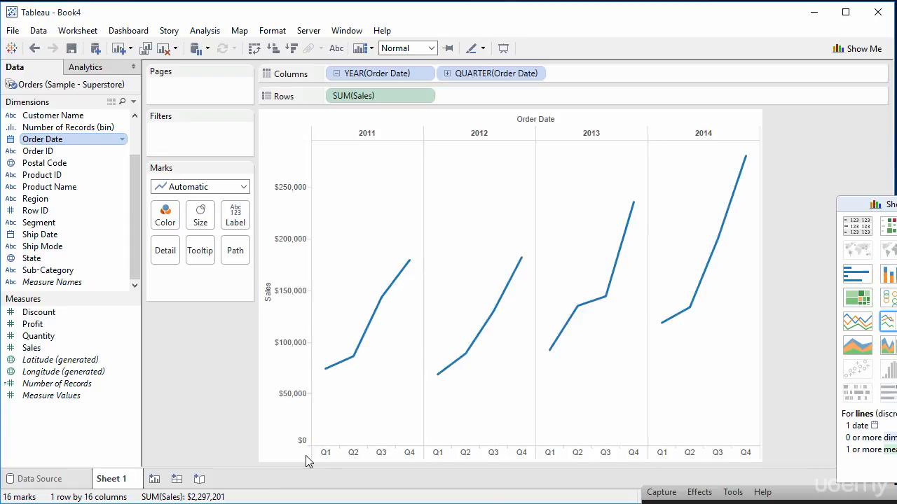
click(303, 453)
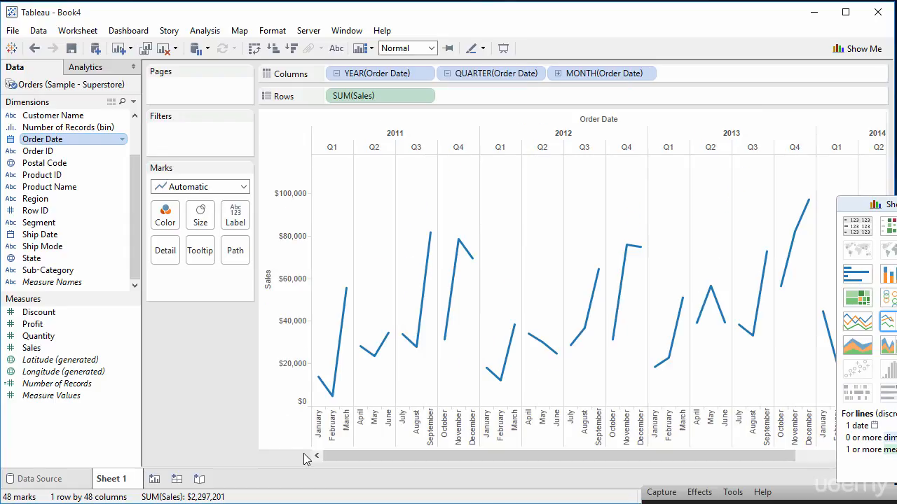
Convert the MONTH(Order Date) pill to Continuous and undo the change.
click(646, 74)
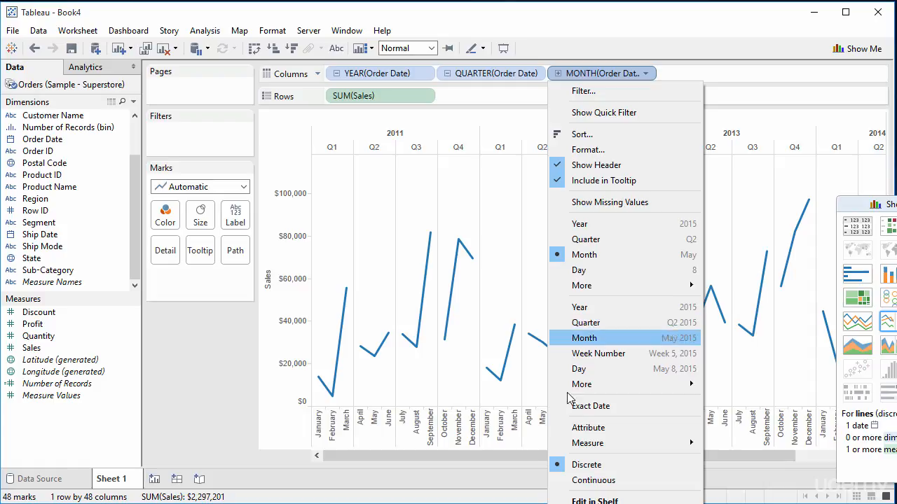
click(590, 482)
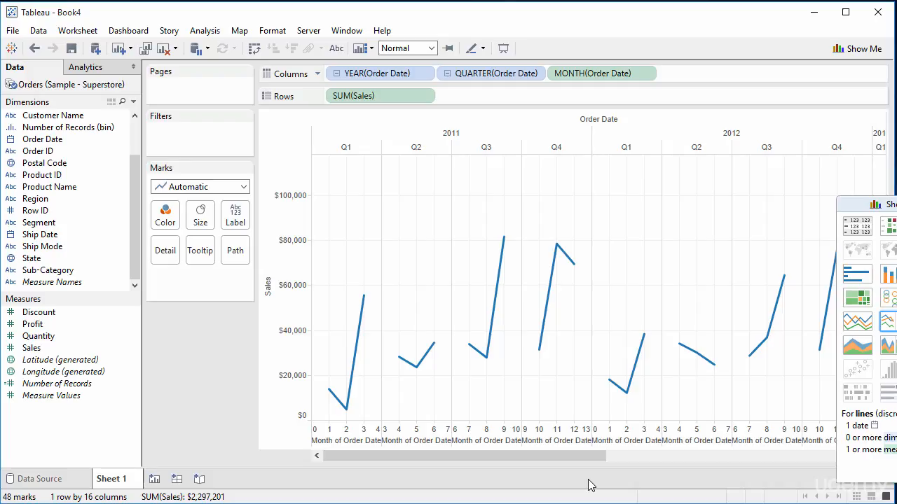
key(ctrl+z)
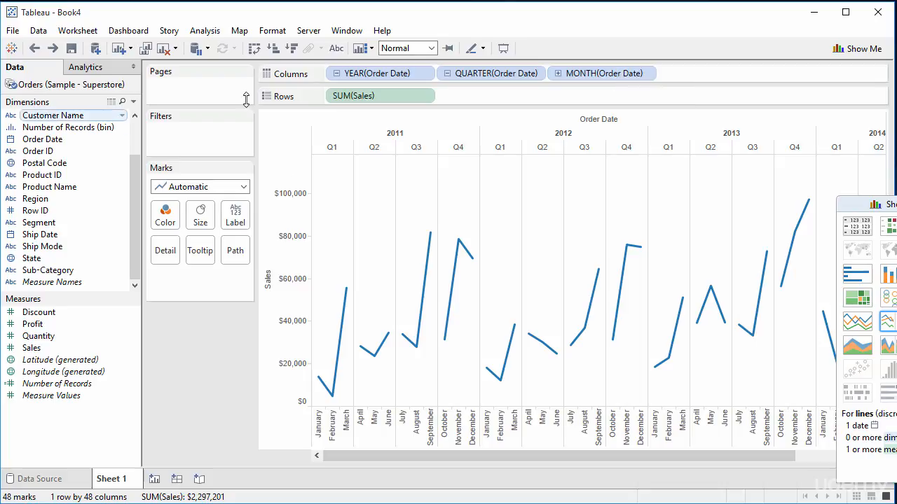
Convert the MONTH(Order Date) pill to Continuous.
click(645, 74)
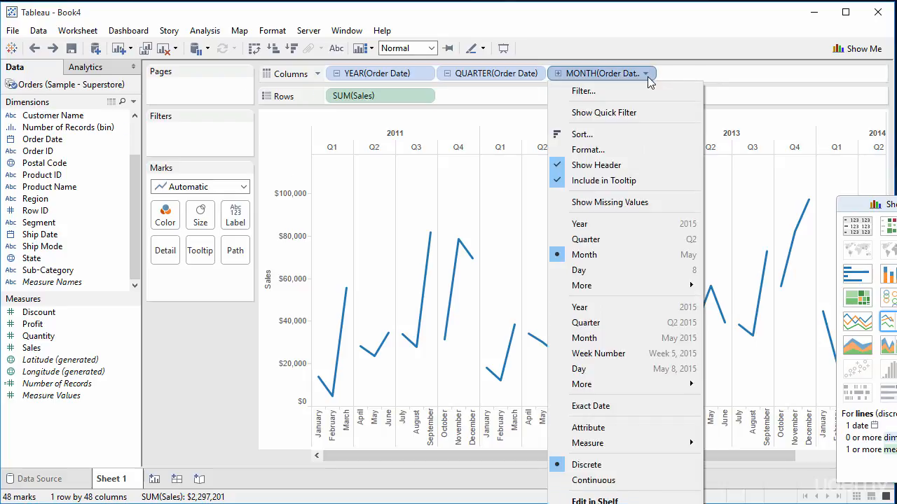
click(615, 482)
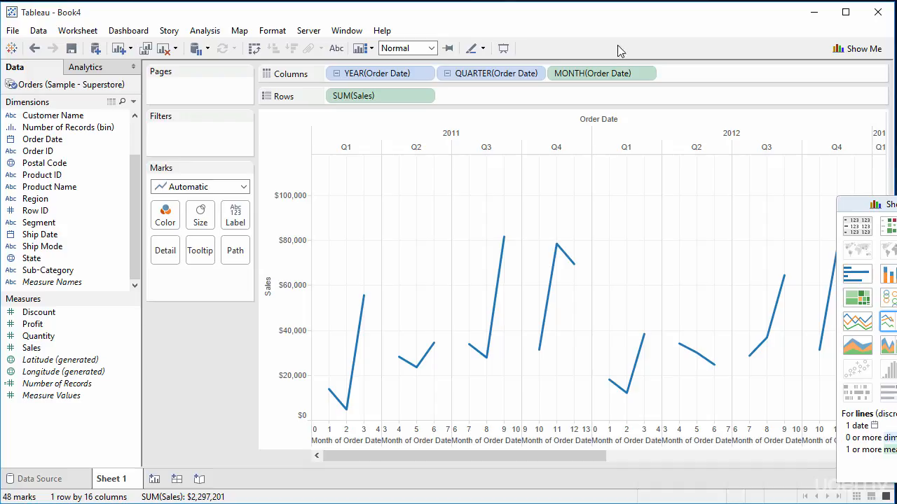
Set the MONTH(Order Date) pill back to Discrete.
click(646, 76)
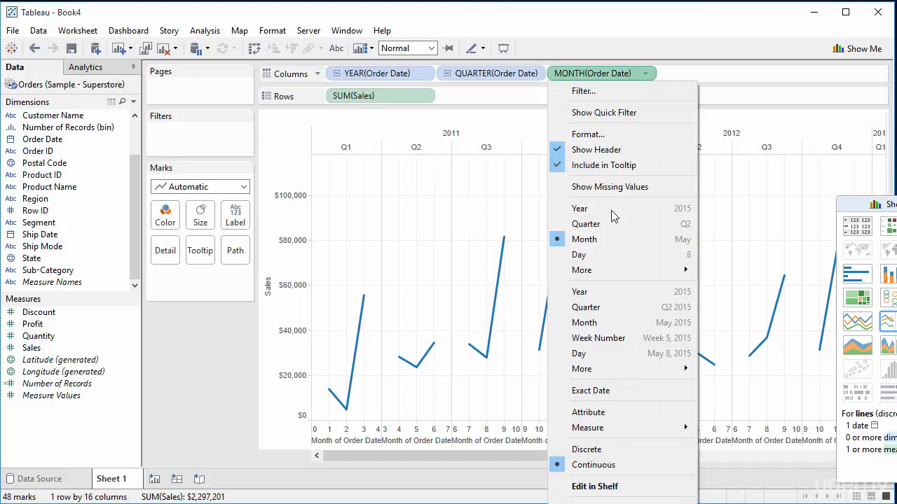
click(592, 449)
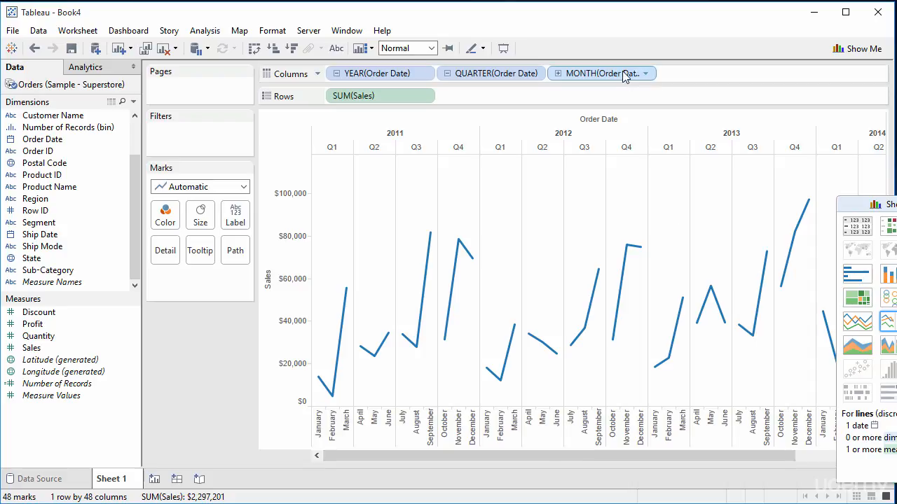
Convert the MONTH(Order Date) pill to Continuous and remove the YEAR and QUARTER date pills from Columns.
click(644, 74)
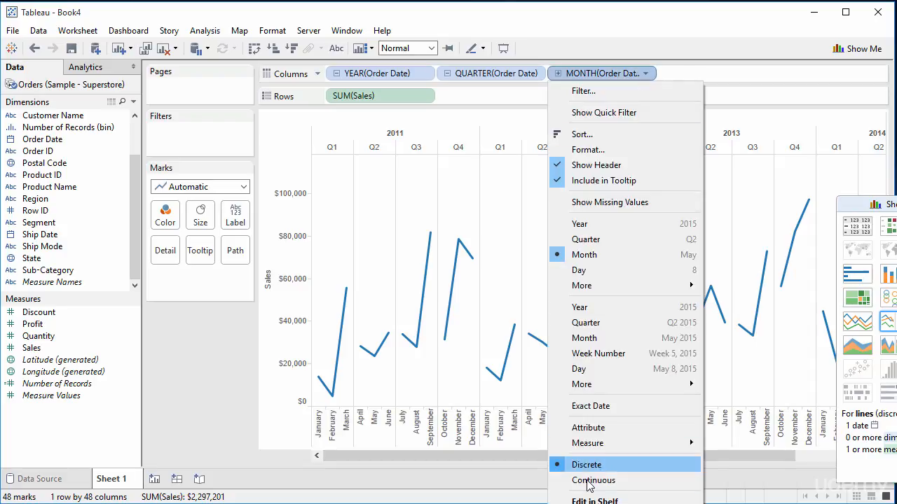
click(607, 482)
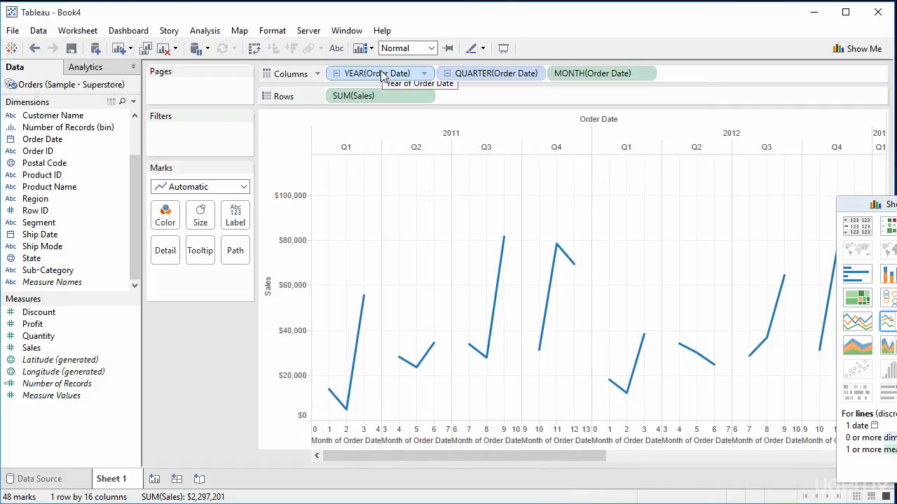
click(408, 77)
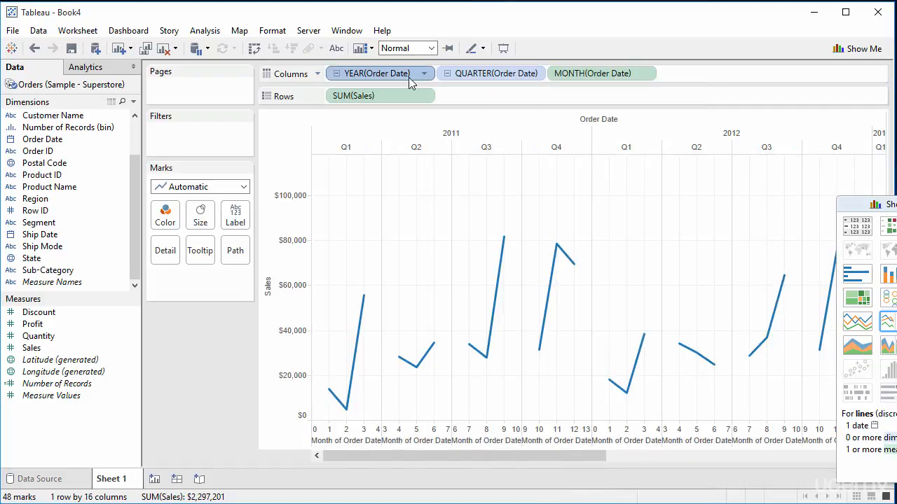
key(Delete)
click(408, 78)
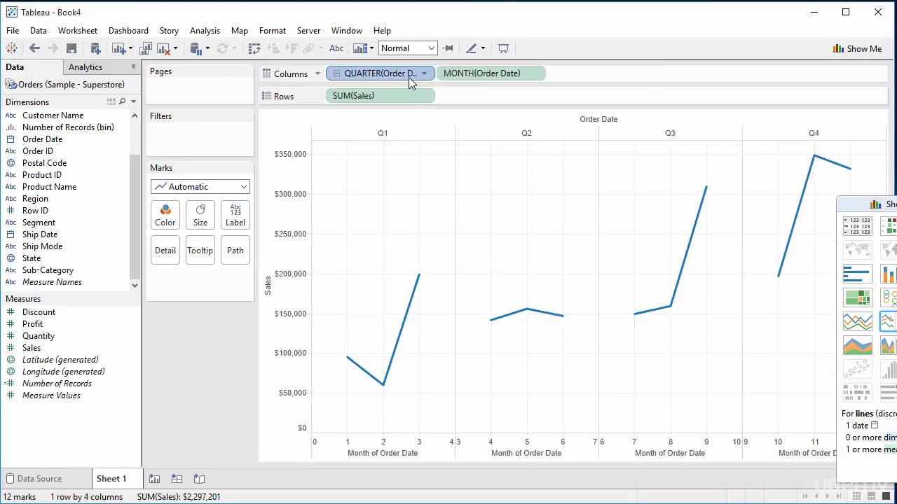
key(Delete)
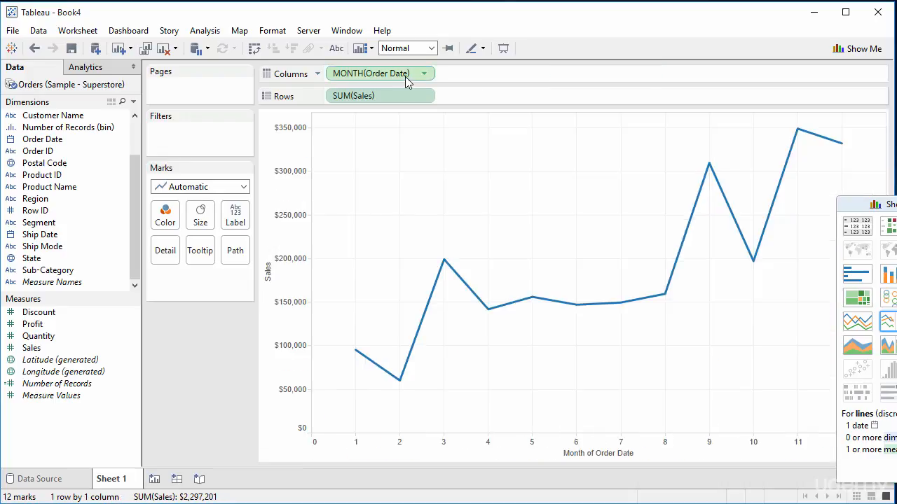
Switch the continuous date pill to Year, then to the continuous month-and-year Month level of Order Date.
click(426, 74)
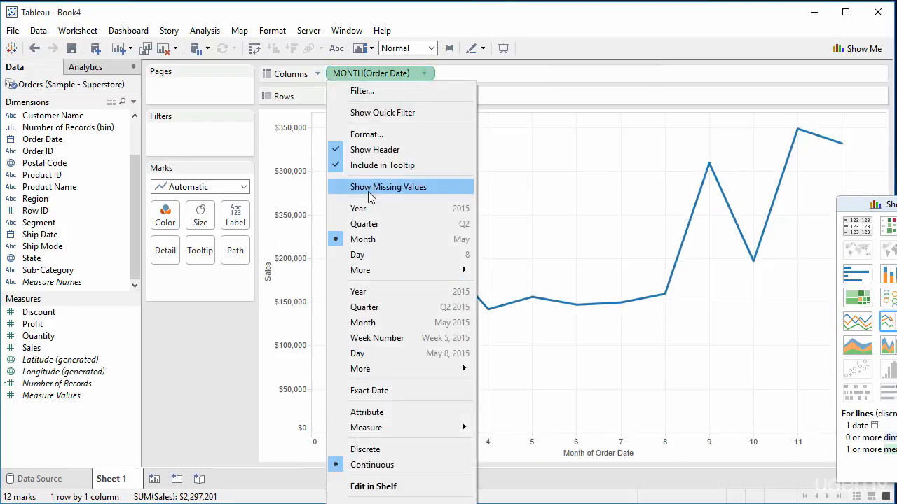
click(367, 209)
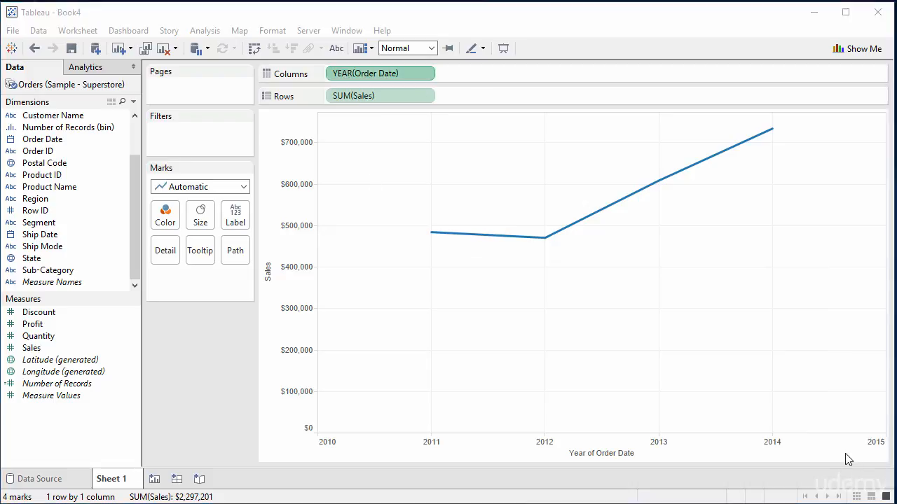
click(427, 75)
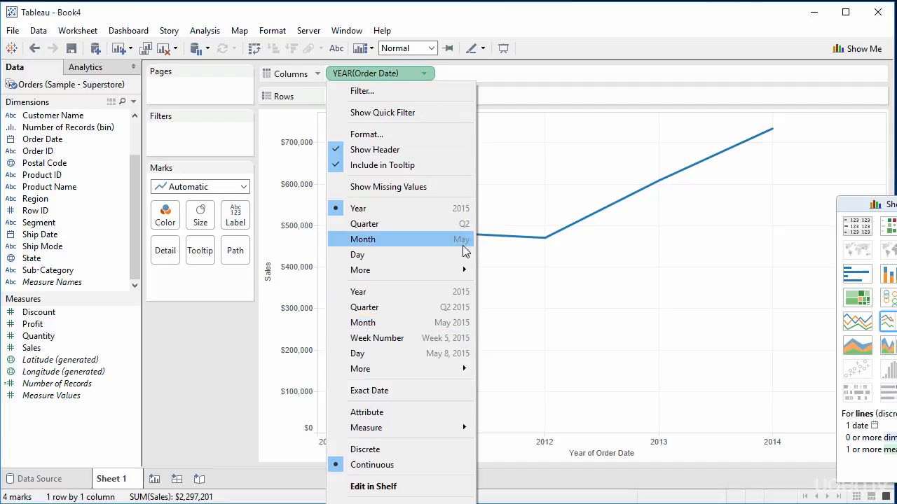
click(442, 323)
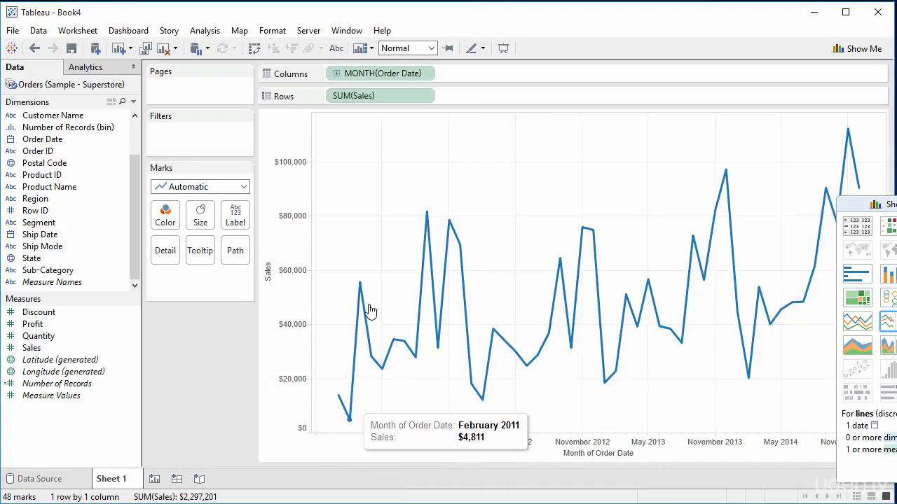
click(423, 74)
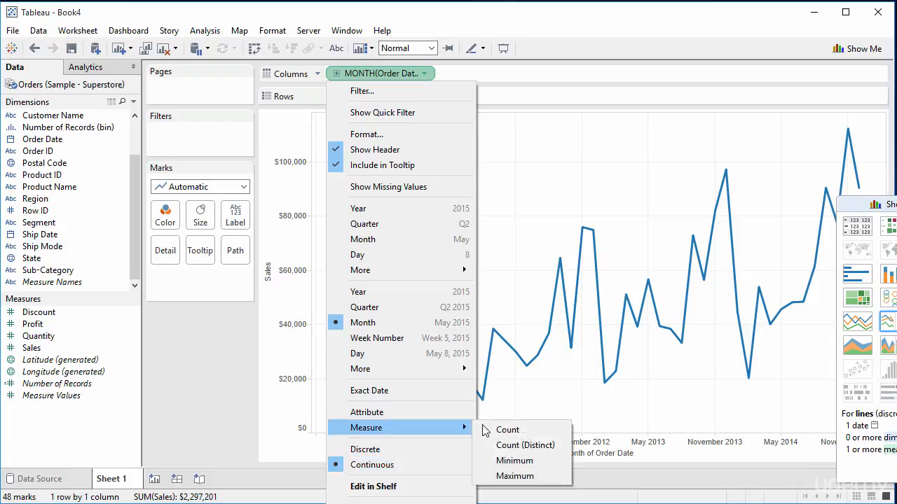
click(611, 481)
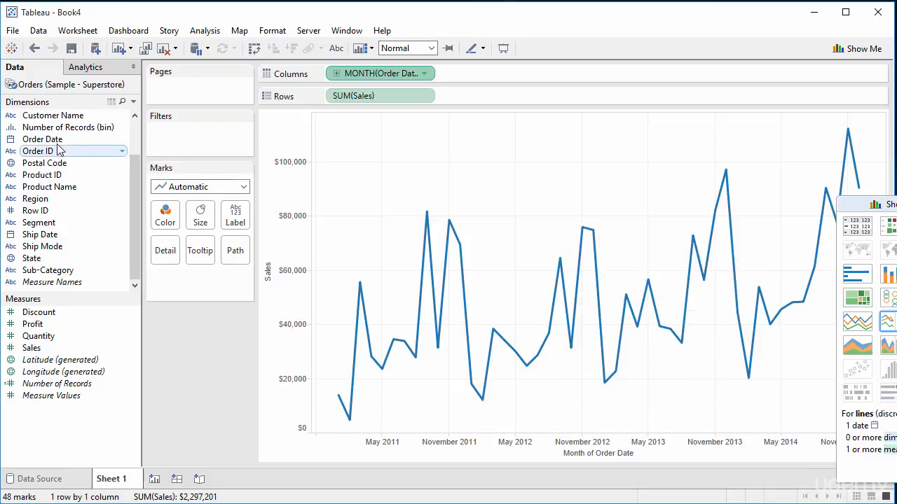
Add Order Date as a discrete YEAR pill before the month pill on Columns, then remove it again.
drag(53, 140, 331, 74)
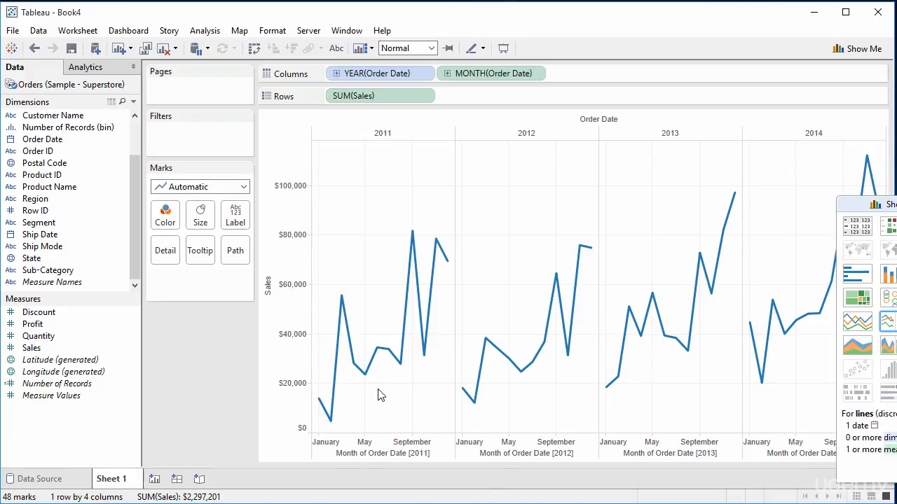
click(397, 76)
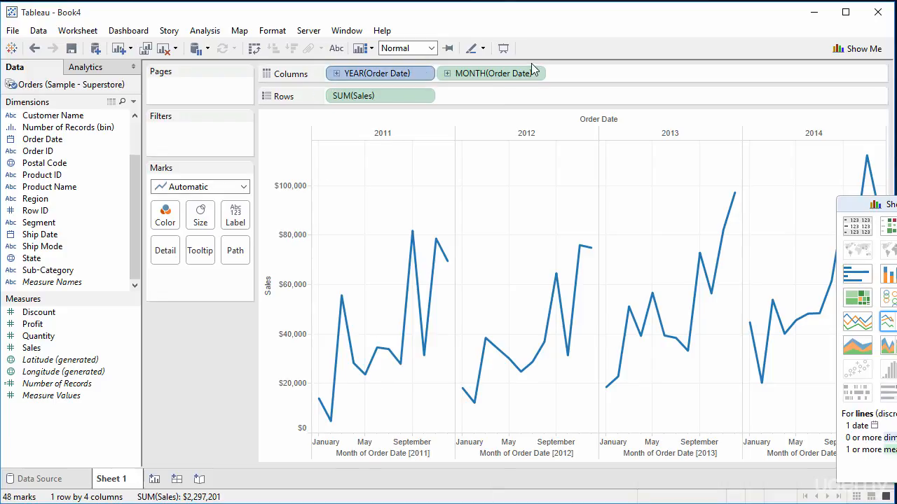
click(424, 74)
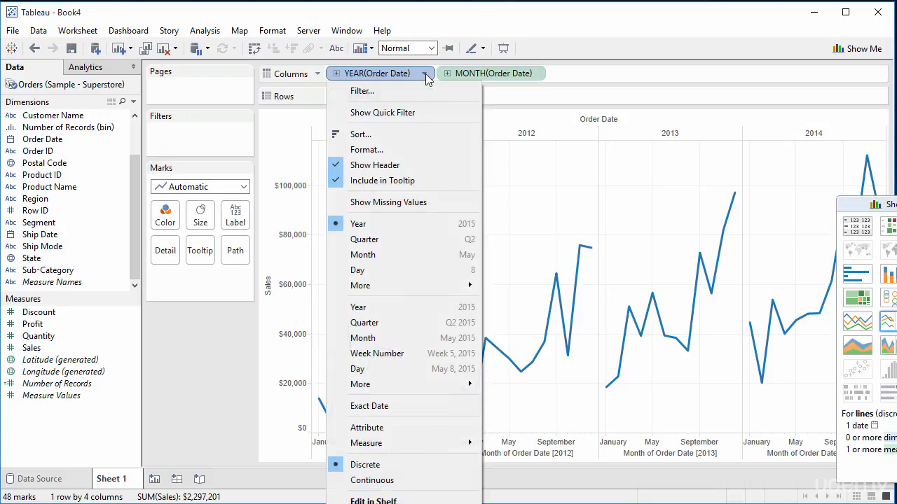
drag(413, 75, 97, 155)
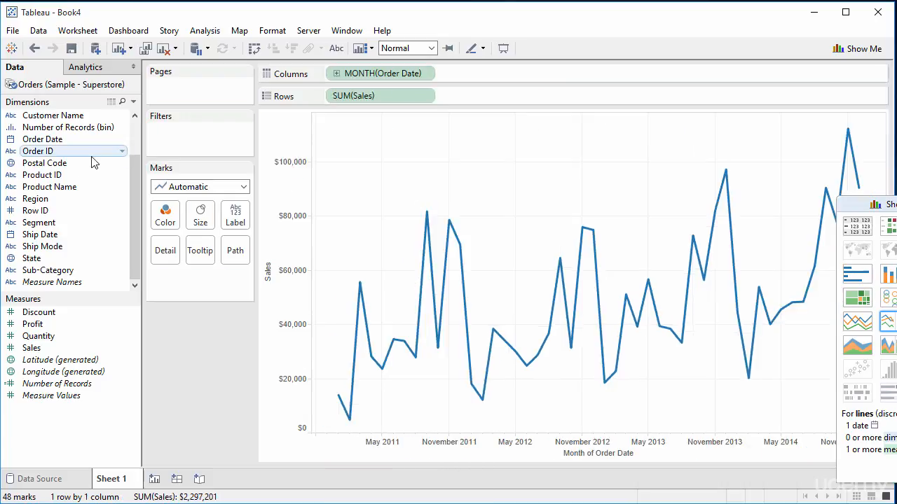